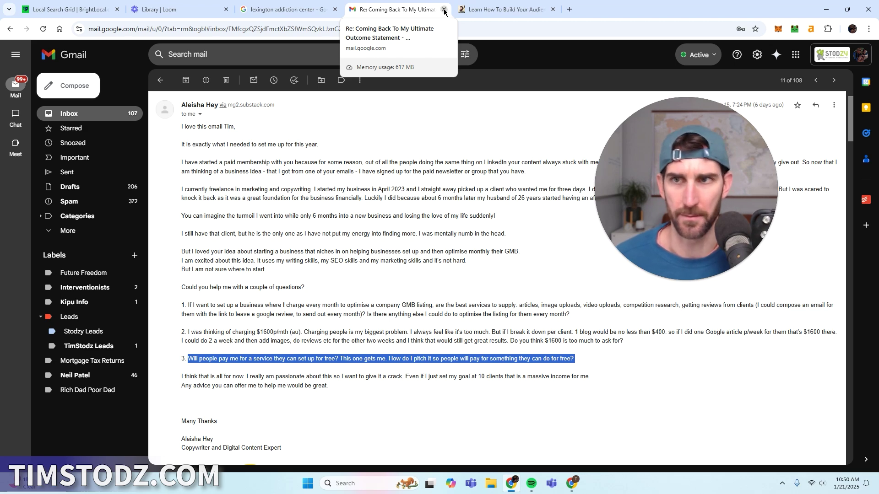
Step: Close Gmail, return to the 'lexington addiction center' Business Profile panel, and show its extra options
{"action": "left_click", "coordinate": [443, 10]}
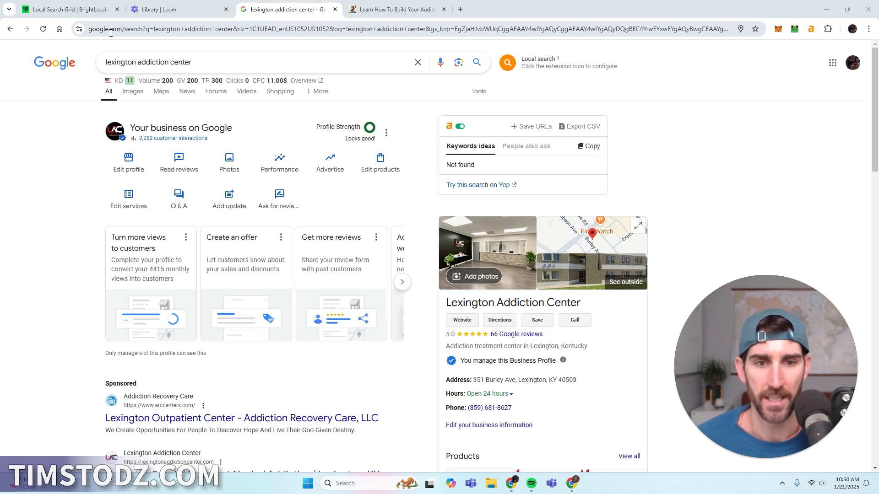
{"action": "left_click_drag", "start_coordinate": [585, 305], "coordinate": [451, 304]}
{"action": "left_click", "coordinate": [704, 146]}
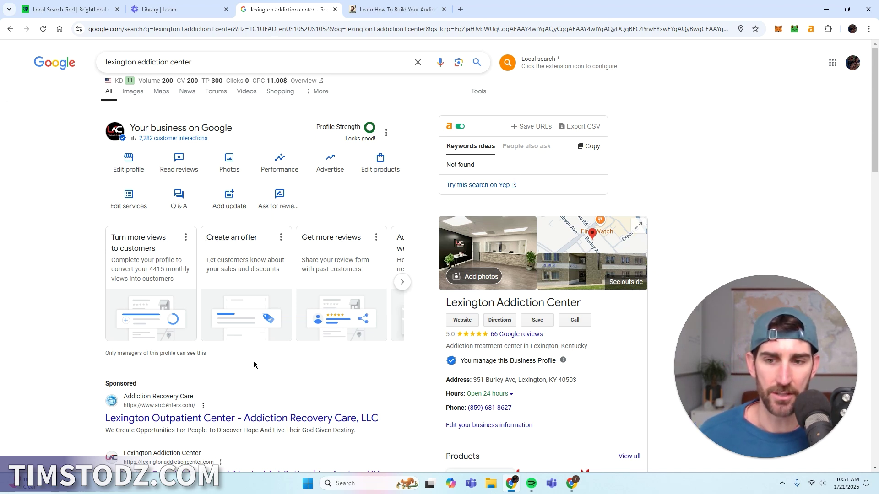
{"action": "left_click", "coordinate": [386, 134]}
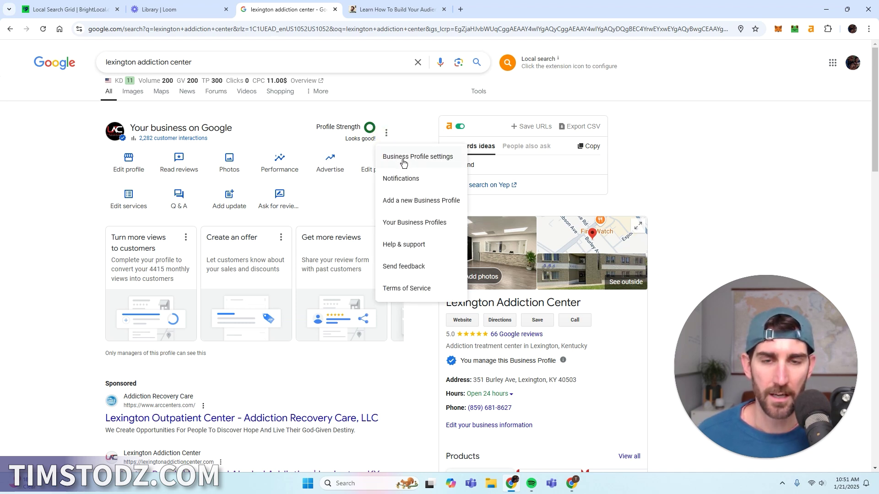
{"action": "left_click", "coordinate": [418, 163]}
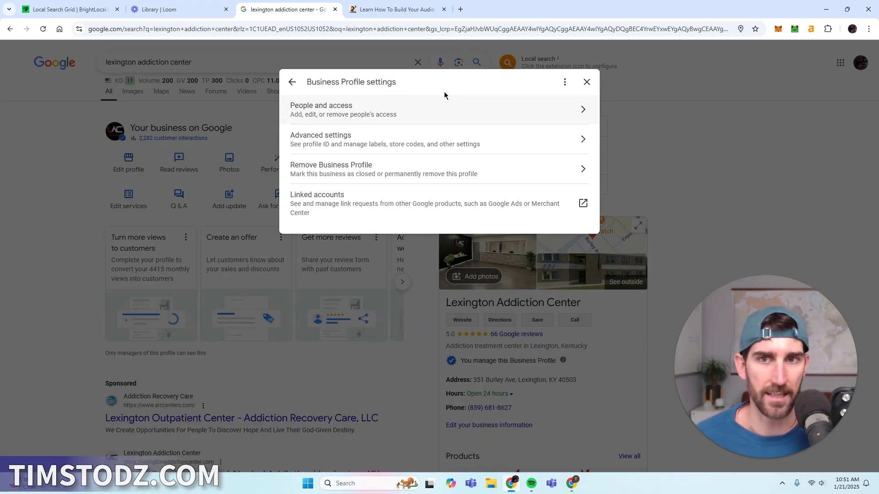
{"action": "left_click", "coordinate": [586, 82]}
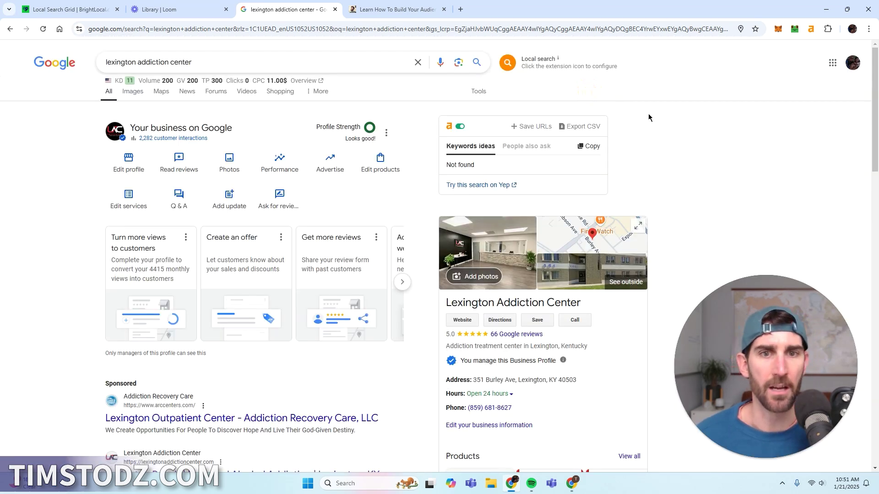
{"action": "scroll", "coordinate": [707, 153], "scroll_direction": "down", "scroll_amount": 1}
{"action": "scroll", "coordinate": [708, 153], "scroll_direction": "up", "scroll_amount": 1}
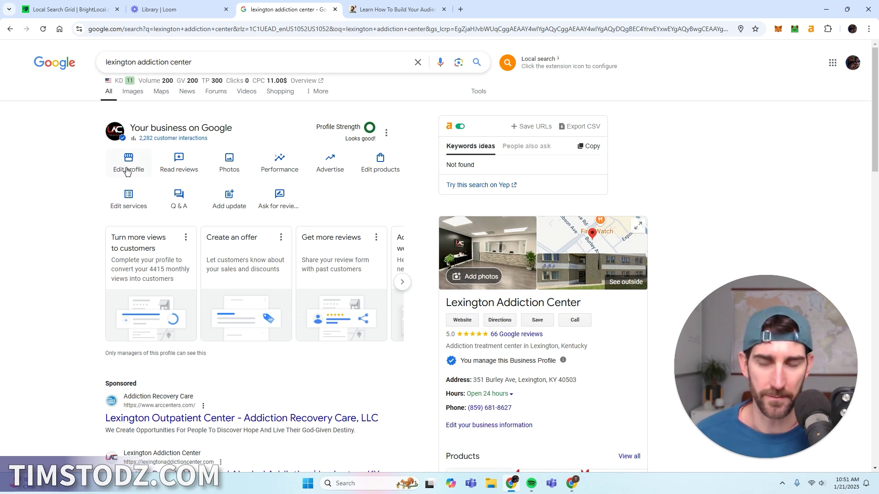
Step: In the profile editor, highlight the description's keyword 'rehab in Lexington, KY' and the word 'rehab'
{"action": "left_click", "coordinate": [127, 170]}
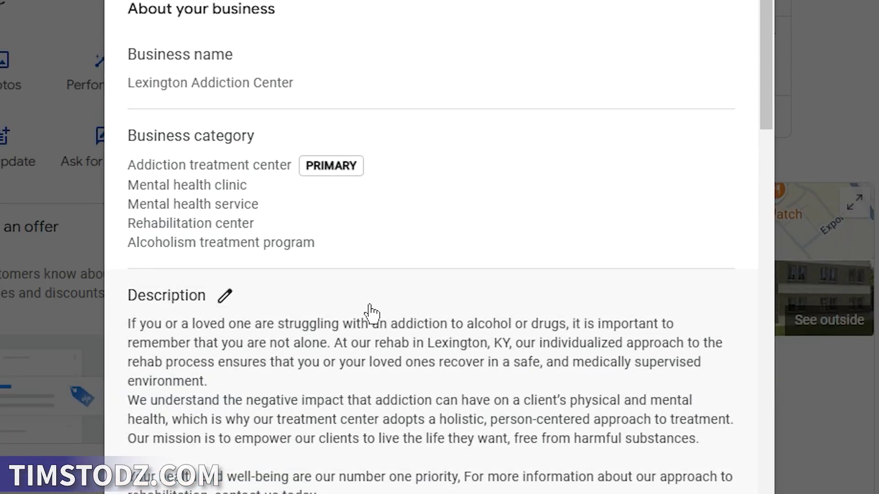
{"action": "scroll", "coordinate": [407, 281], "scroll_direction": "down", "scroll_amount": 2}
{"action": "left_click", "coordinate": [396, 277]}
{"action": "left_click_drag", "start_coordinate": [342, 305], "coordinate": [122, 134]}
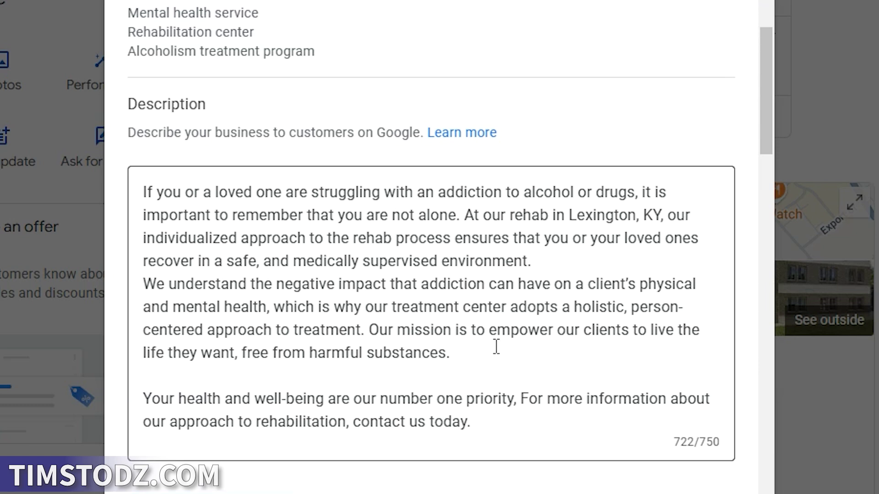
{"action": "left_click_drag", "start_coordinate": [509, 215], "coordinate": [658, 217]}
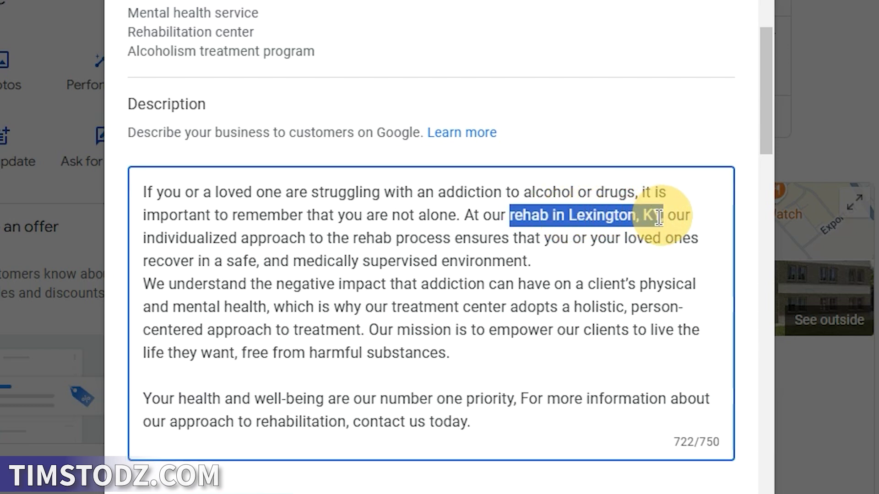
{"action": "left_click", "coordinate": [382, 254]}
{"action": "left_click_drag", "start_coordinate": [360, 238], "coordinate": [391, 239]}
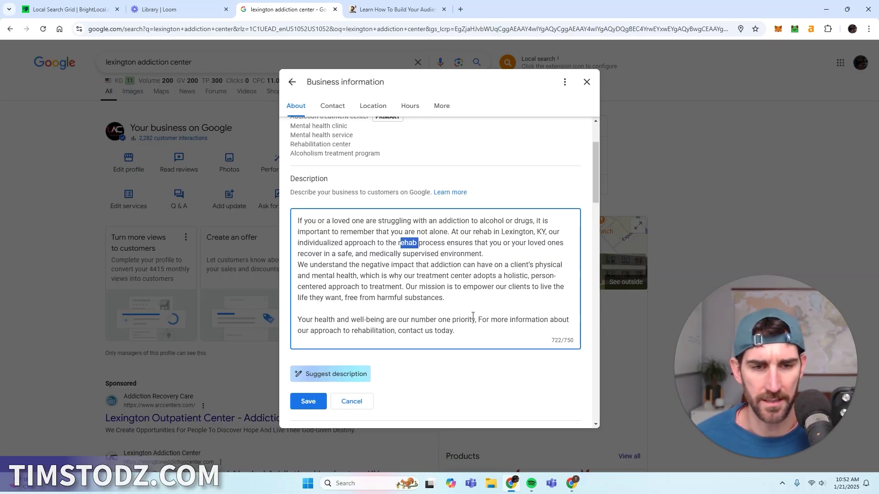
Step: Scroll through the rest of the business information and save the 722-character description
{"action": "scroll", "coordinate": [413, 309], "scroll_direction": "down", "scroll_amount": 3}
{"action": "scroll", "coordinate": [414, 310], "scroll_direction": "up", "scroll_amount": 5}
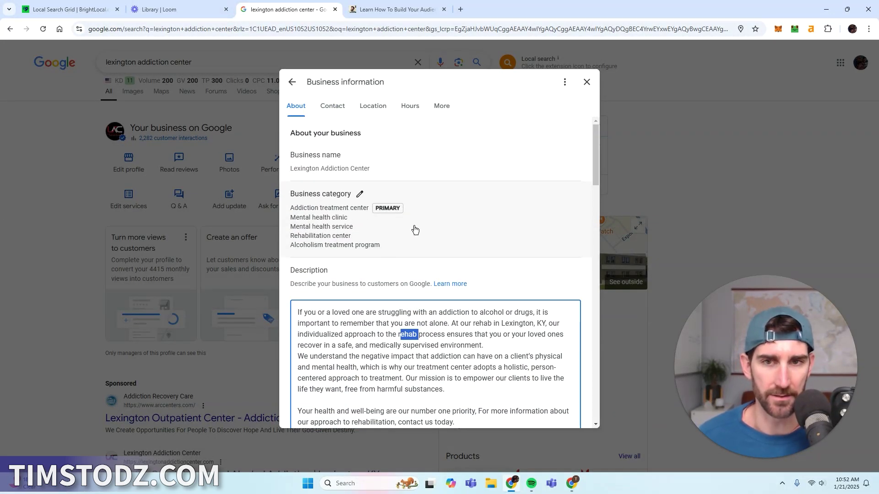
{"action": "scroll", "coordinate": [415, 229], "scroll_direction": "down", "scroll_amount": 1}
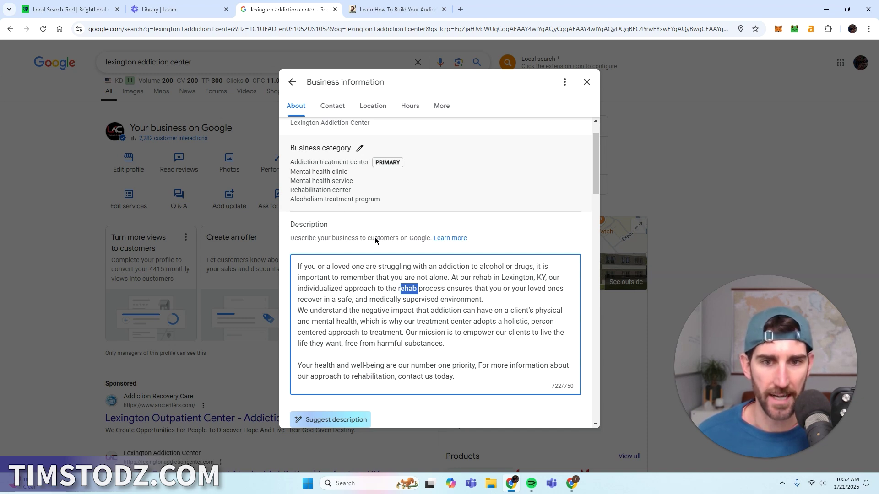
{"action": "scroll", "coordinate": [374, 240], "scroll_direction": "down", "scroll_amount": 1}
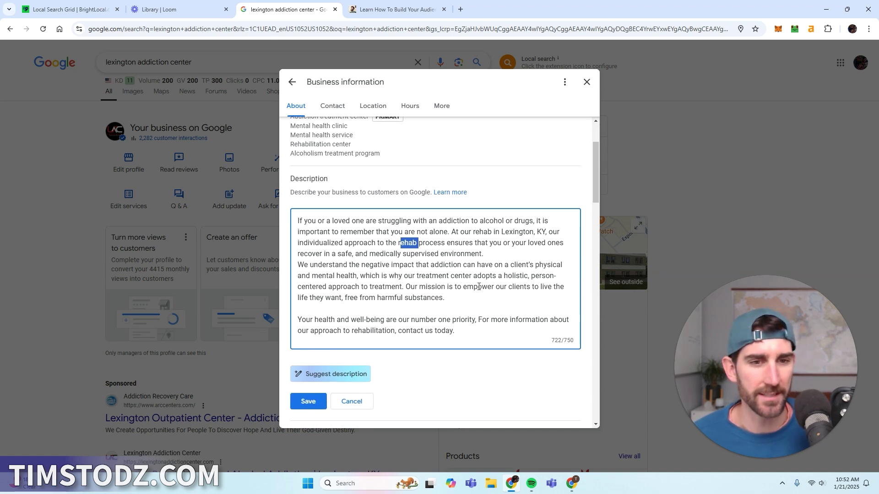
{"action": "scroll", "coordinate": [475, 321], "scroll_direction": "down", "scroll_amount": 2}
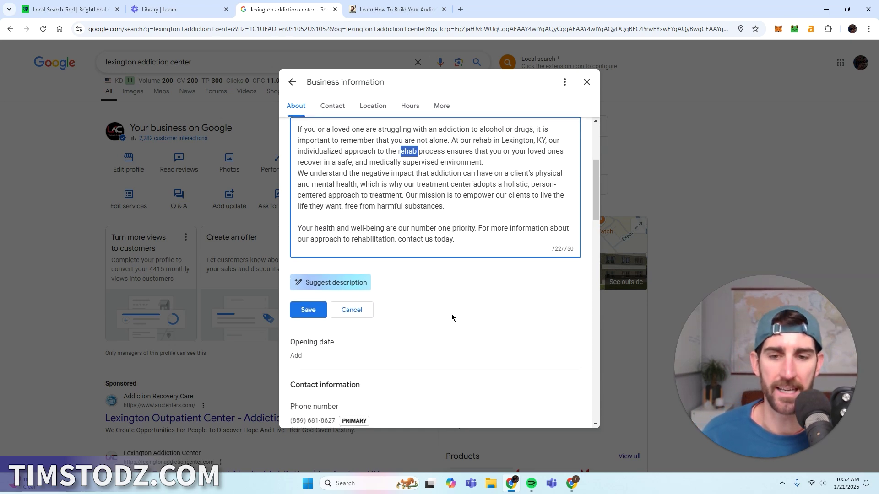
{"action": "scroll", "coordinate": [355, 308], "scroll_direction": "up", "scroll_amount": 1}
{"action": "left_click", "coordinate": [310, 355]}
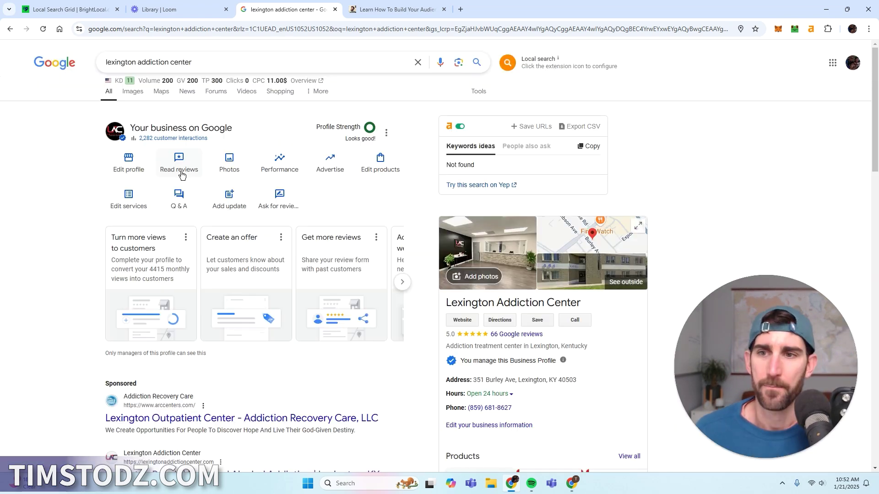
Step: Browse the Photos and videos gallery's interior and exterior shots, then close it
{"action": "left_click", "coordinate": [228, 168]}
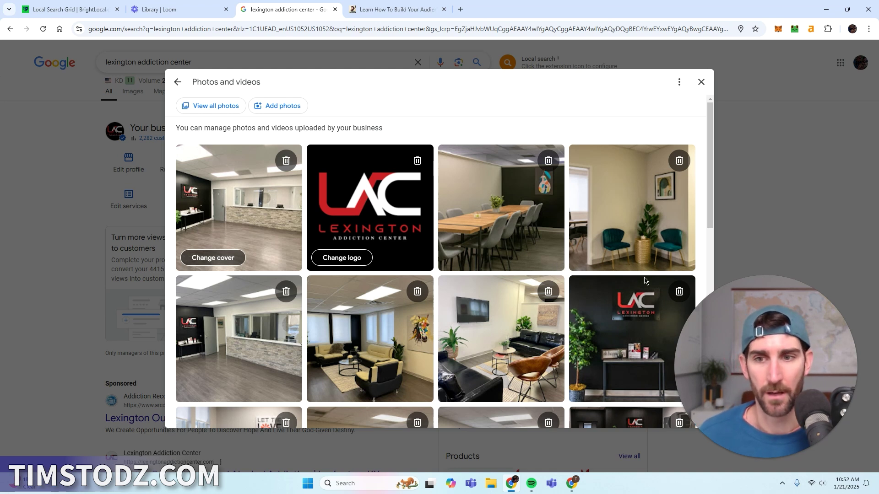
{"action": "scroll", "coordinate": [412, 298], "scroll_direction": "down", "scroll_amount": 4}
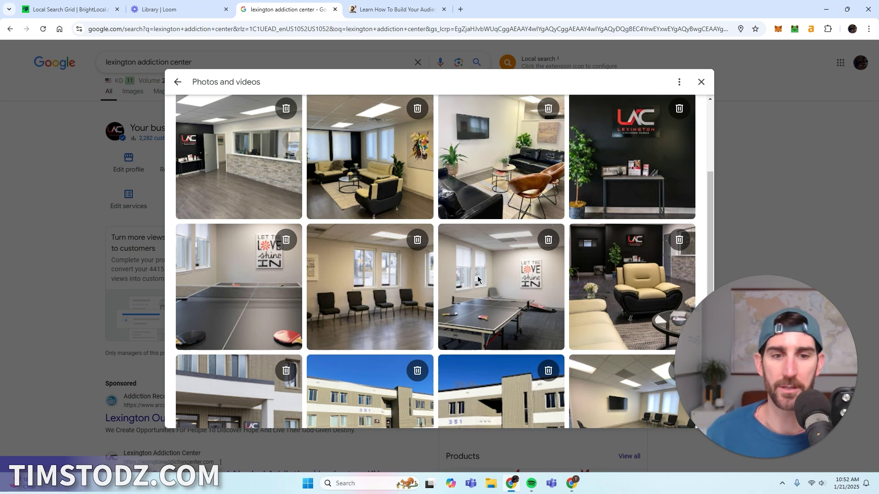
{"action": "scroll", "coordinate": [463, 263], "scroll_direction": "up", "scroll_amount": 1}
{"action": "scroll", "coordinate": [447, 251], "scroll_direction": "down", "scroll_amount": 6}
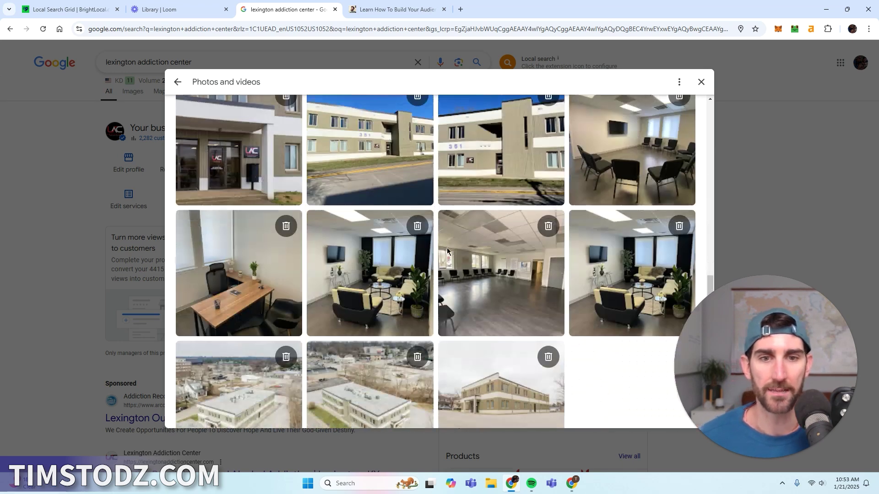
{"action": "scroll", "coordinate": [448, 250], "scroll_direction": "down", "scroll_amount": 1}
{"action": "scroll", "coordinate": [457, 277], "scroll_direction": "up", "scroll_amount": 8}
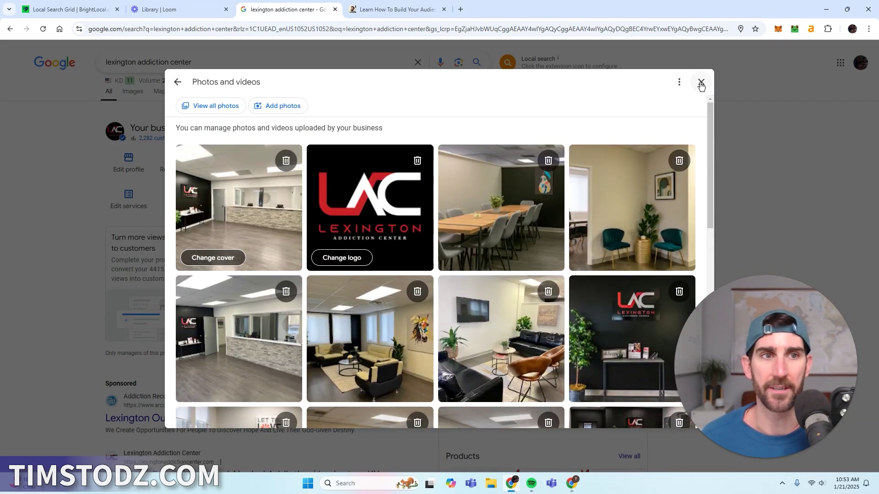
{"action": "left_click", "coordinate": [700, 83]}
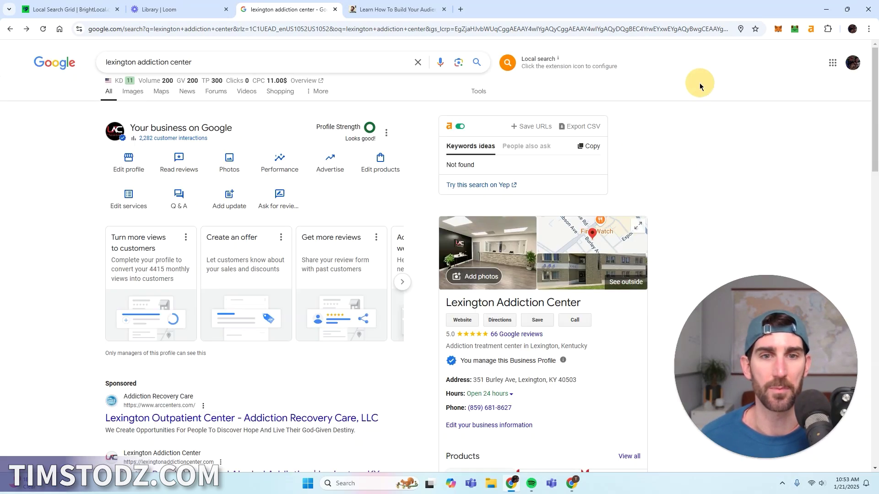
Step: Reopen the photo gallery for a second scroll-through of all photos and close it again
{"action": "left_click", "coordinate": [223, 168]}
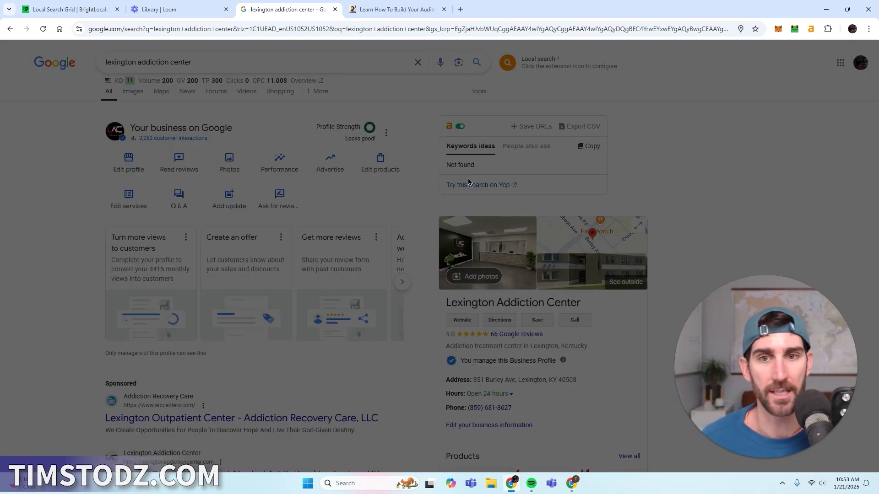
{"action": "scroll", "coordinate": [420, 243], "scroll_direction": "down", "scroll_amount": 2}
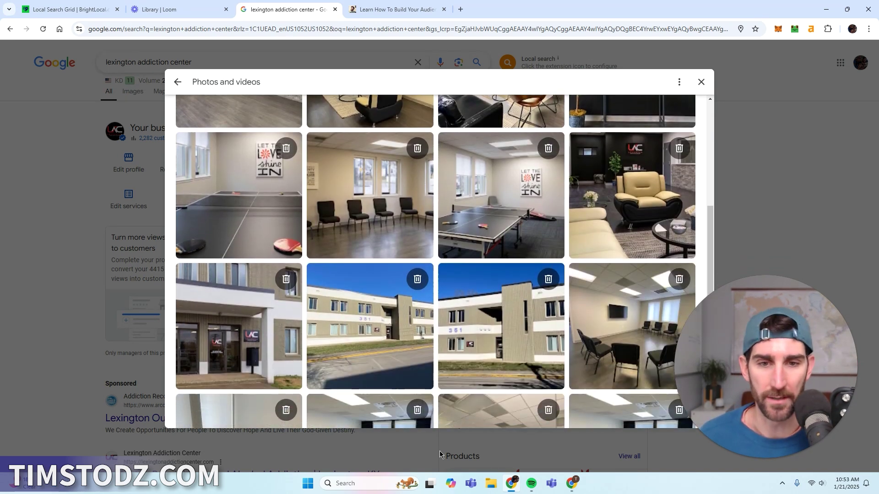
{"action": "scroll", "coordinate": [460, 182], "scroll_direction": "down", "scroll_amount": 4}
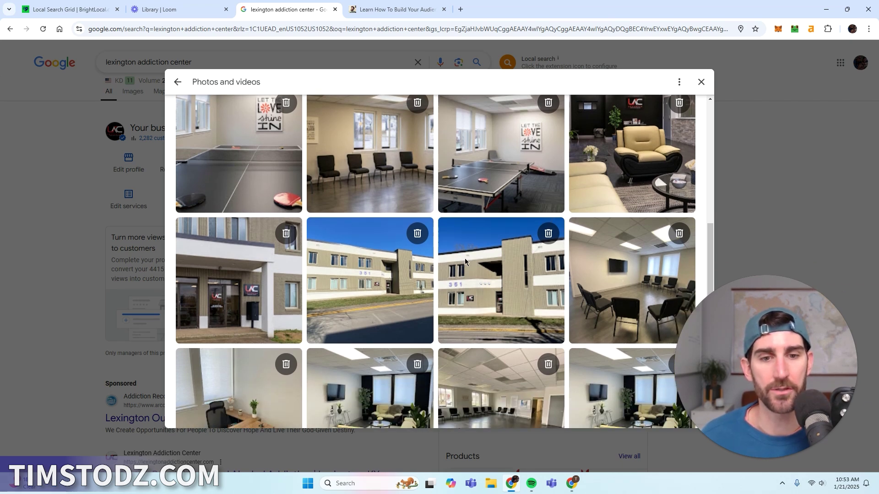
{"action": "scroll", "coordinate": [472, 272], "scroll_direction": "up", "scroll_amount": 2}
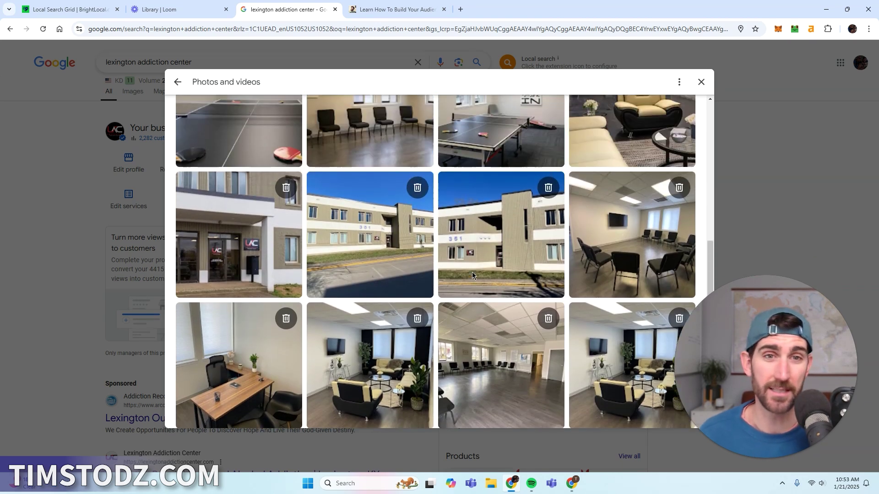
{"action": "left_click", "coordinate": [701, 82]}
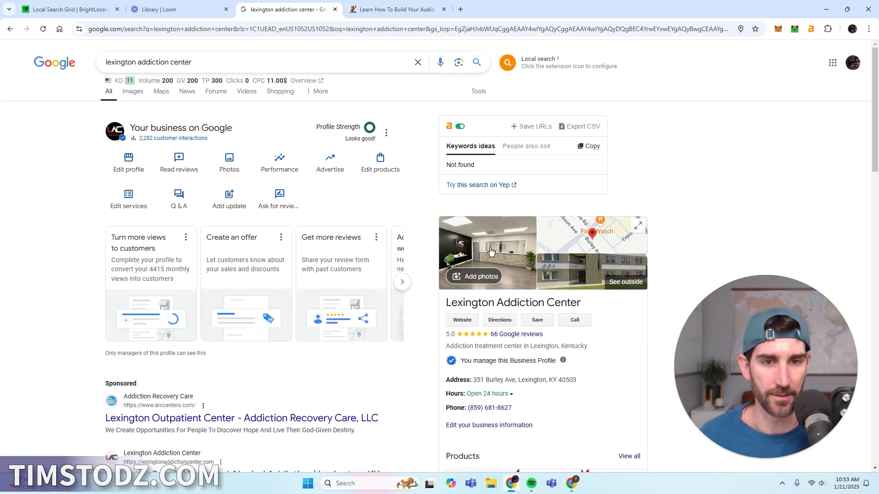
{"action": "scroll", "coordinate": [569, 335], "scroll_direction": "down", "scroll_amount": 1}
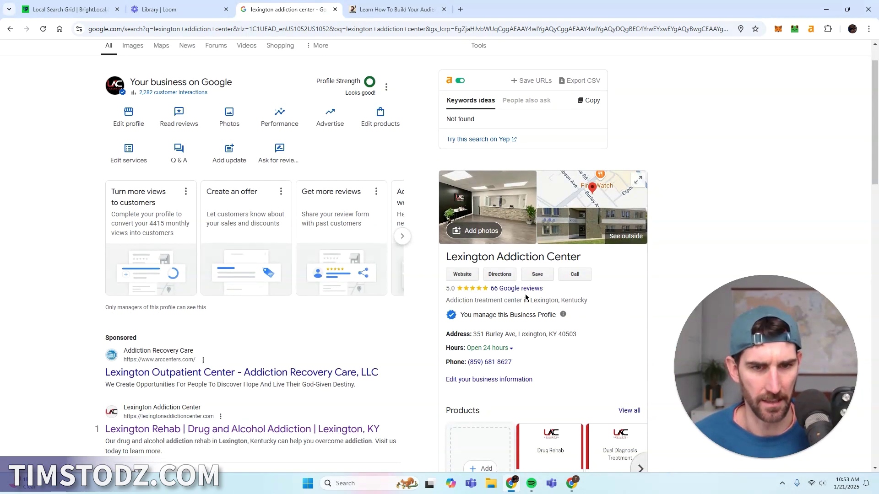
{"action": "scroll", "coordinate": [177, 176], "scroll_direction": "up", "scroll_amount": 1}
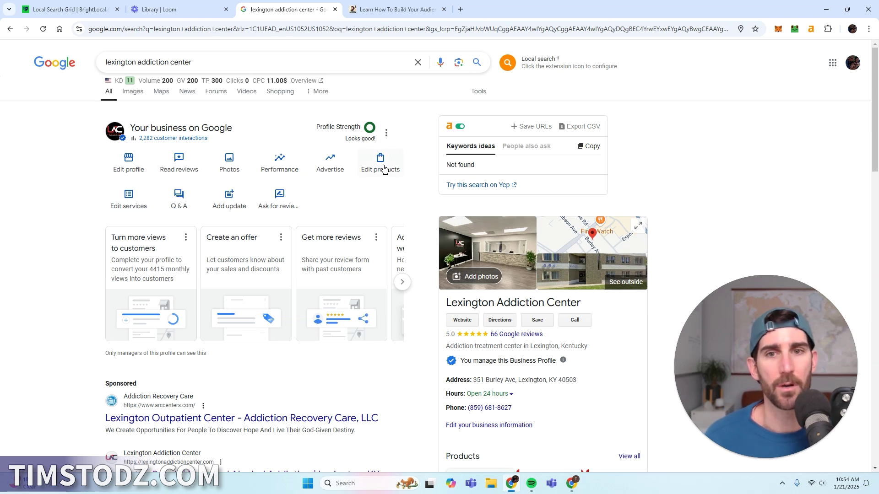
Step: Scroll to the Products section, highlighting its heading, to show the Drug Rehab and Dual Diagnosis items
{"action": "scroll", "coordinate": [698, 185], "scroll_direction": "down", "scroll_amount": 3}
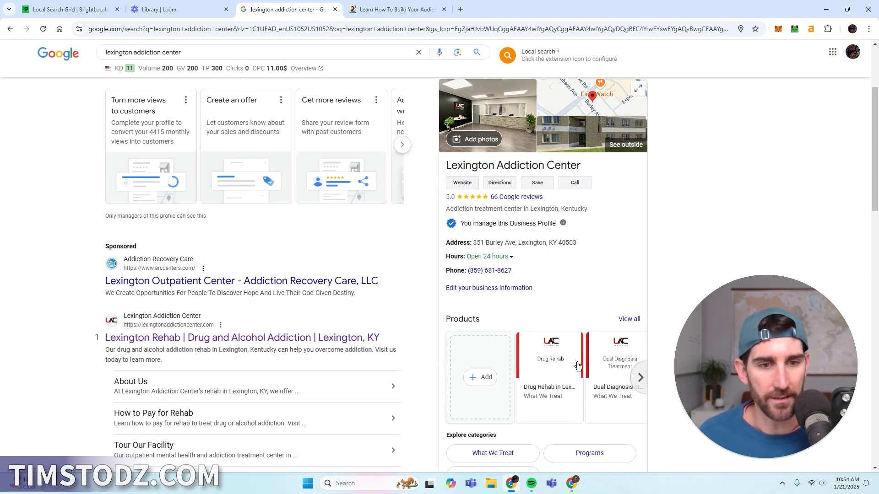
{"action": "left_click_drag", "start_coordinate": [475, 315], "coordinate": [446, 320]}
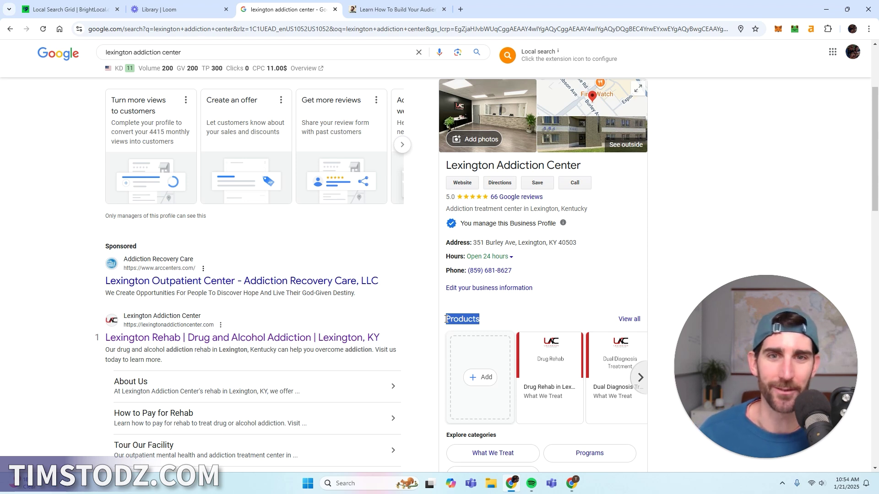
{"action": "left_click", "coordinate": [519, 313]}
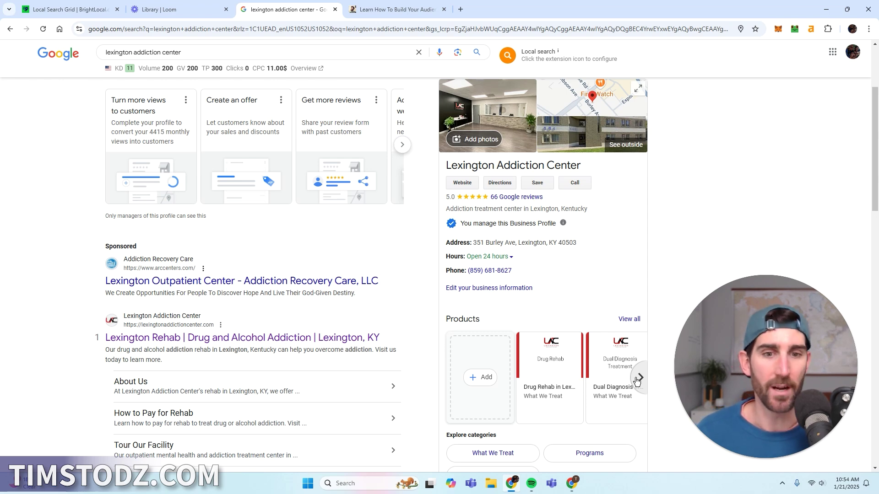
{"action": "scroll", "coordinate": [544, 402], "scroll_direction": "up", "scroll_amount": 2}
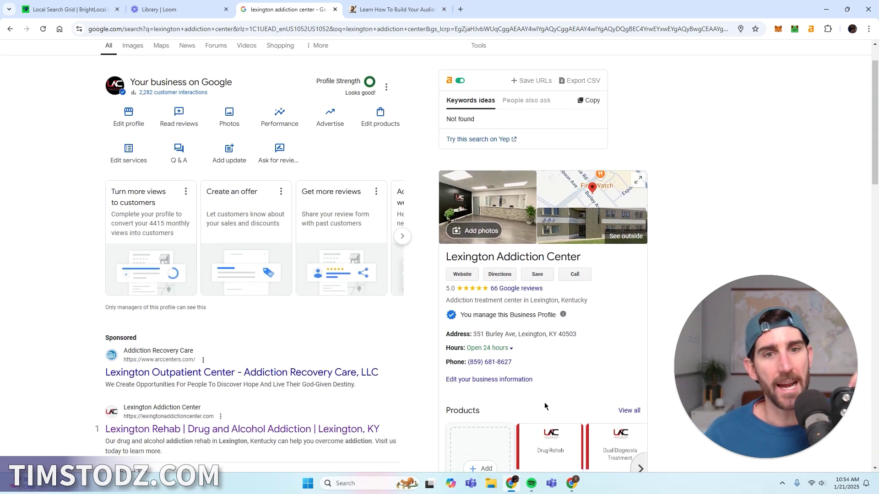
{"action": "scroll", "coordinate": [470, 343], "scroll_direction": "down", "scroll_amount": 3}
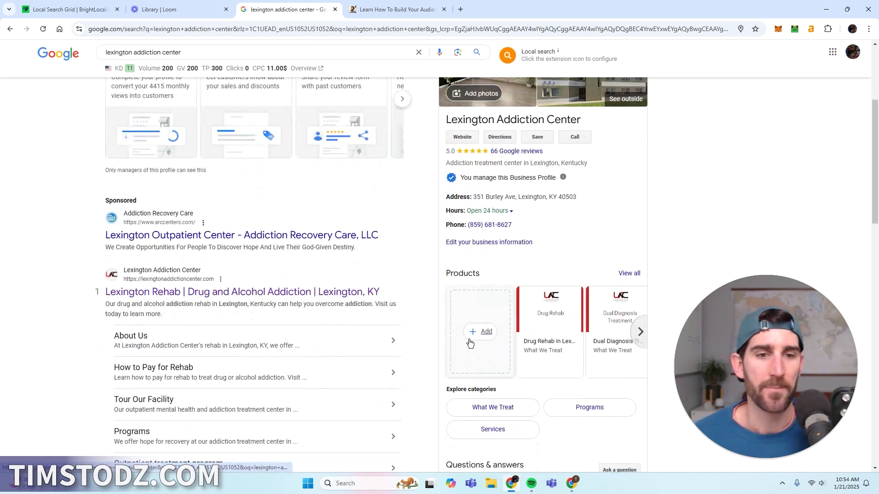